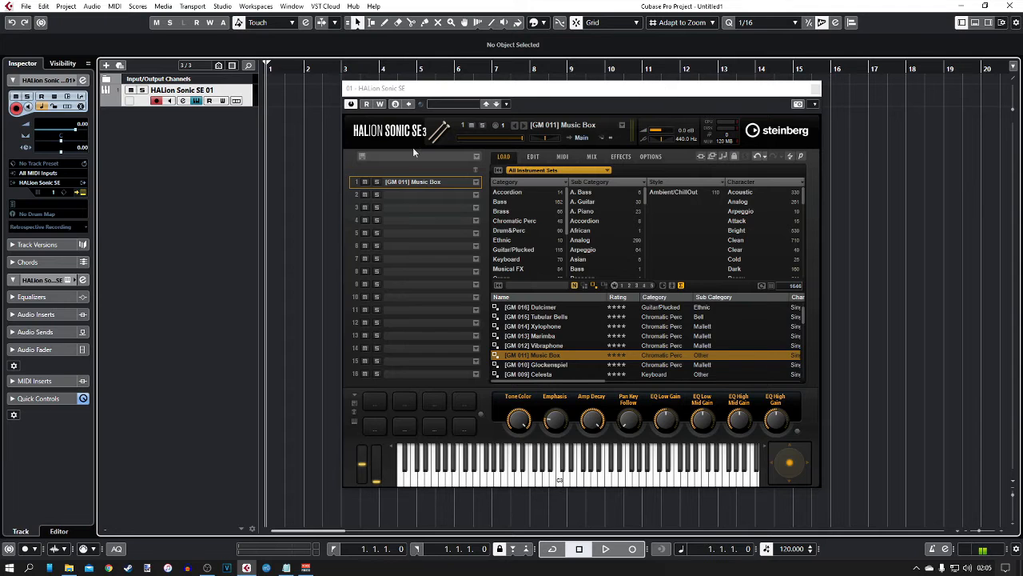
- Move the HALion Sonic SE plugin window aside and close it
left_click_drag(514, 91, 481, 102)
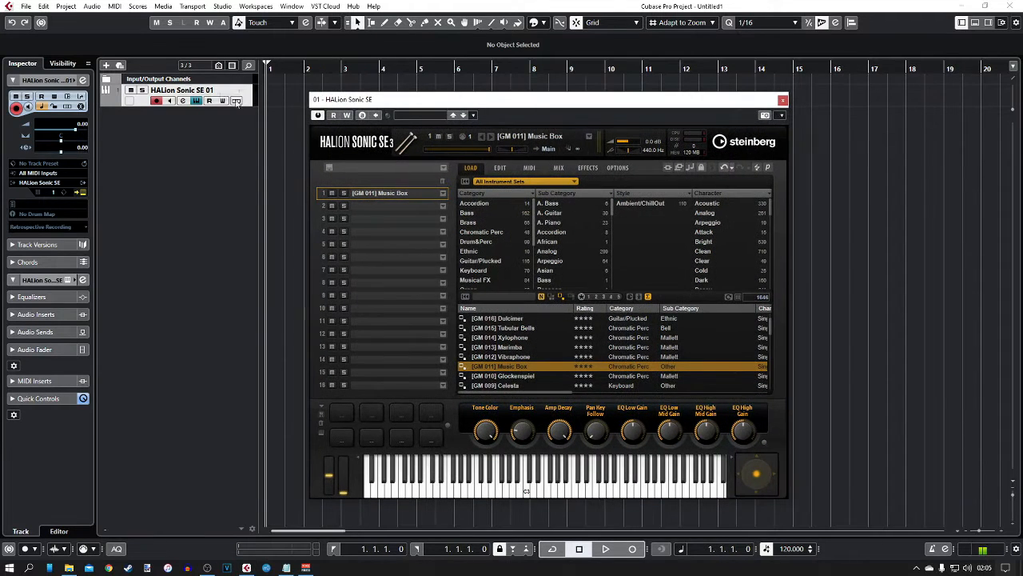
left_click(782, 100)
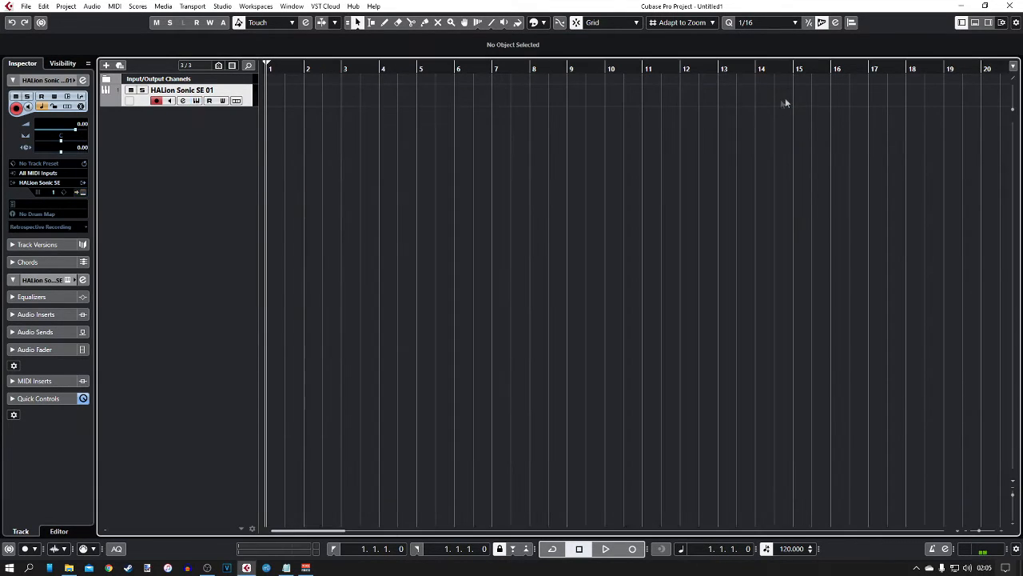
- Remove the HALion Sonic SE 01 instrument track from the project
right_click(244, 93)
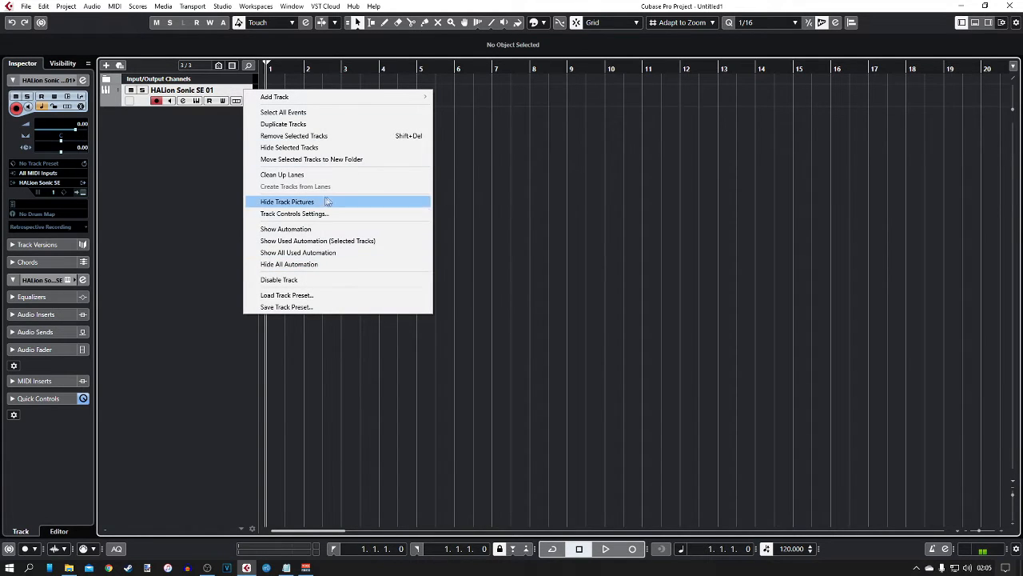
left_click(295, 138)
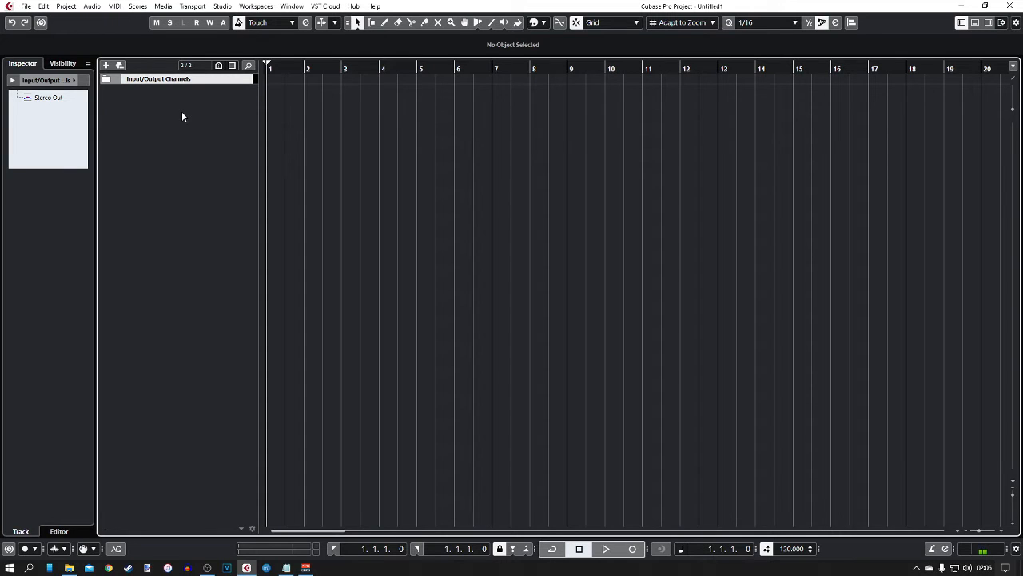
- Add a Mono audio track named 'Audio Track' with default input, routed to Stereo Out
right_click(156, 97)
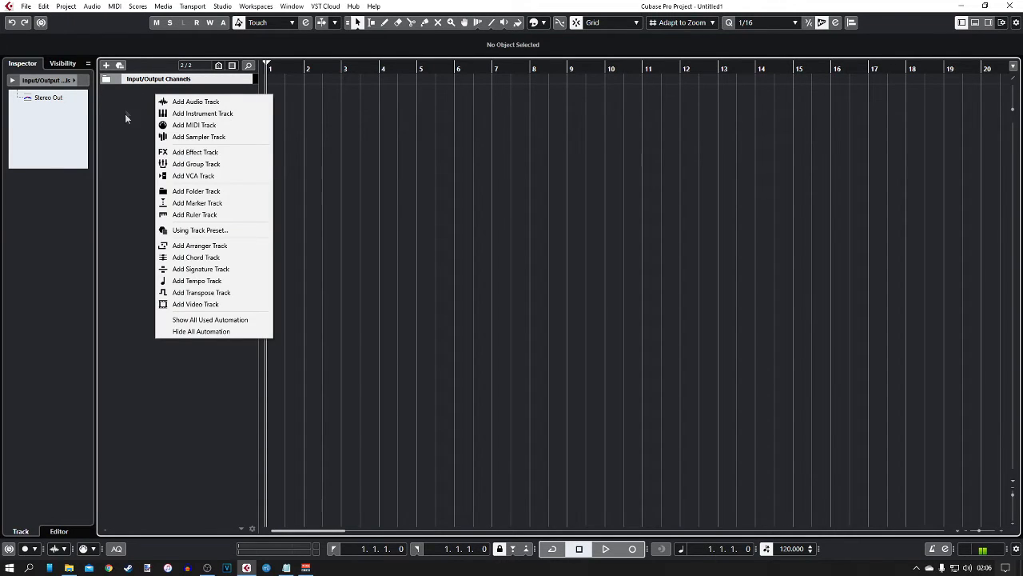
left_click(180, 104)
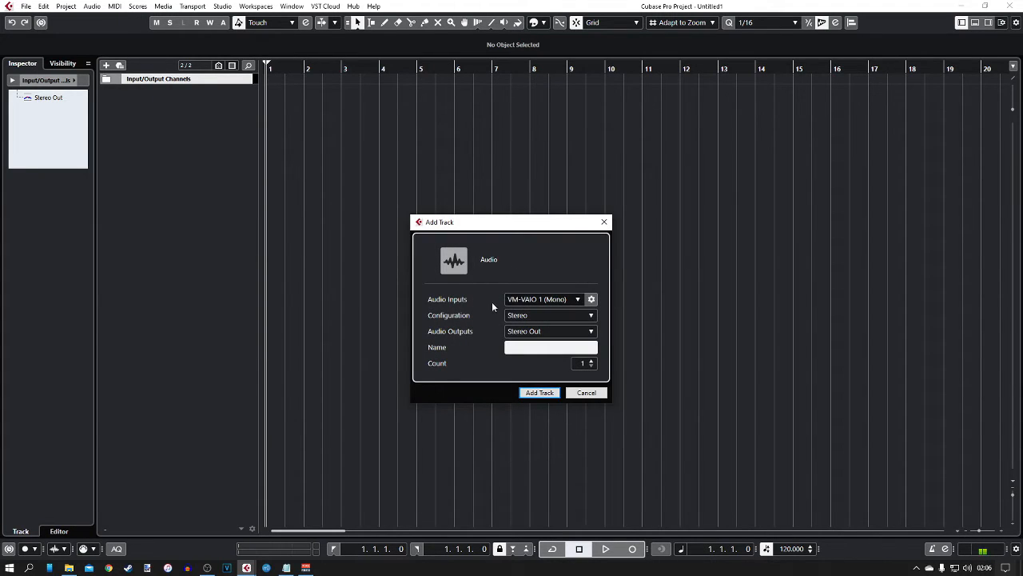
left_click(576, 301)
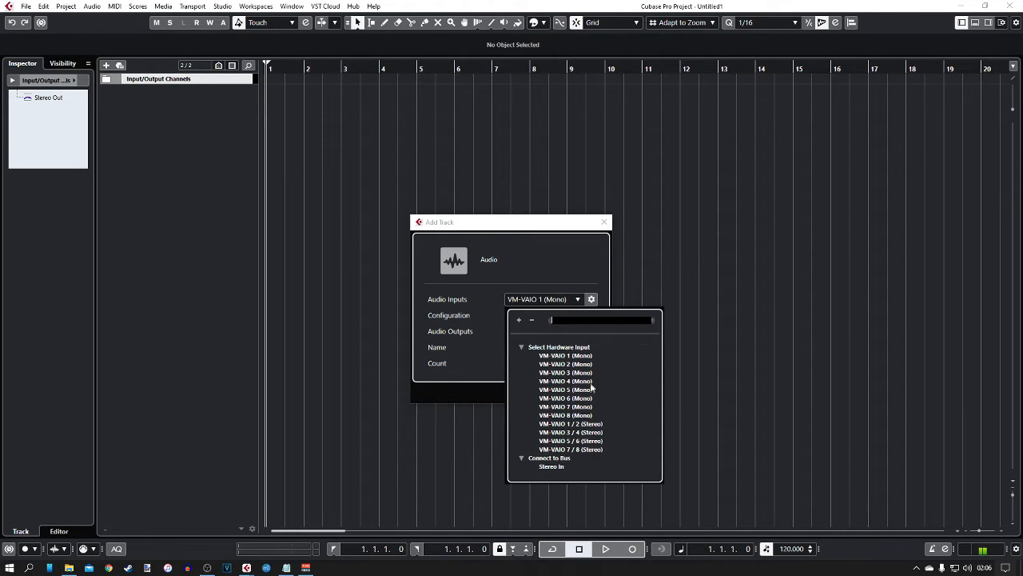
left_click(548, 259)
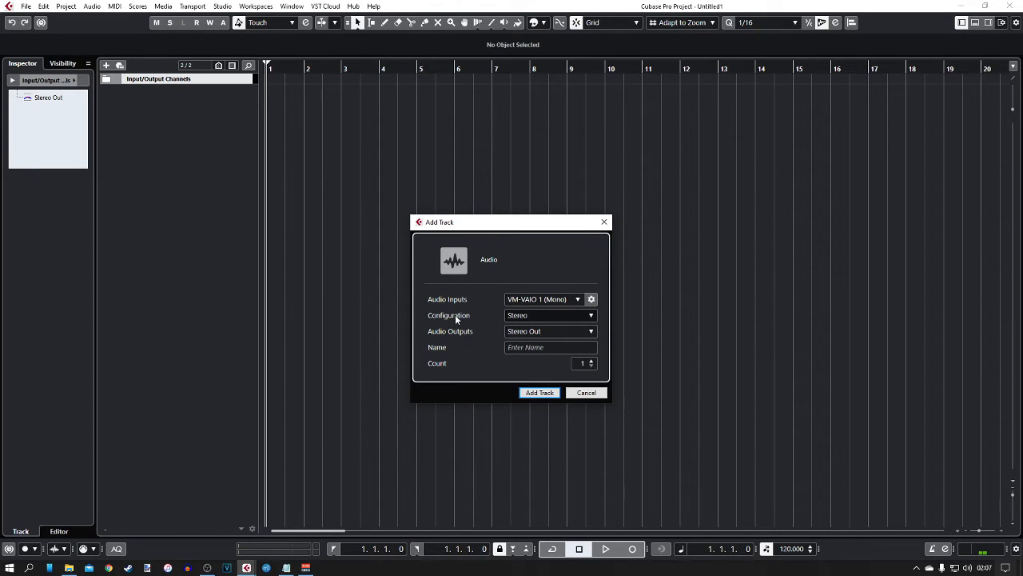
left_click(530, 317)
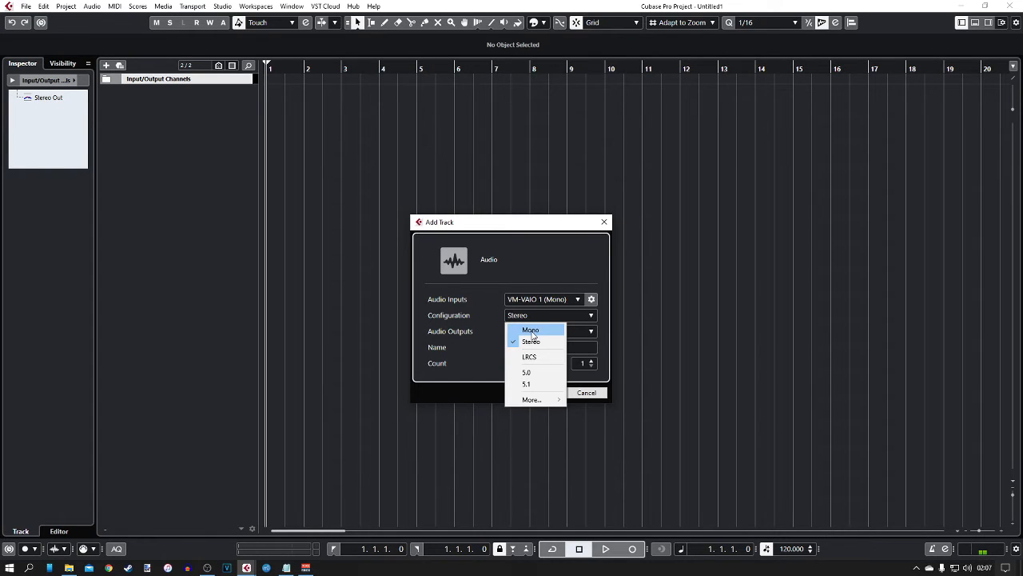
left_click(531, 330)
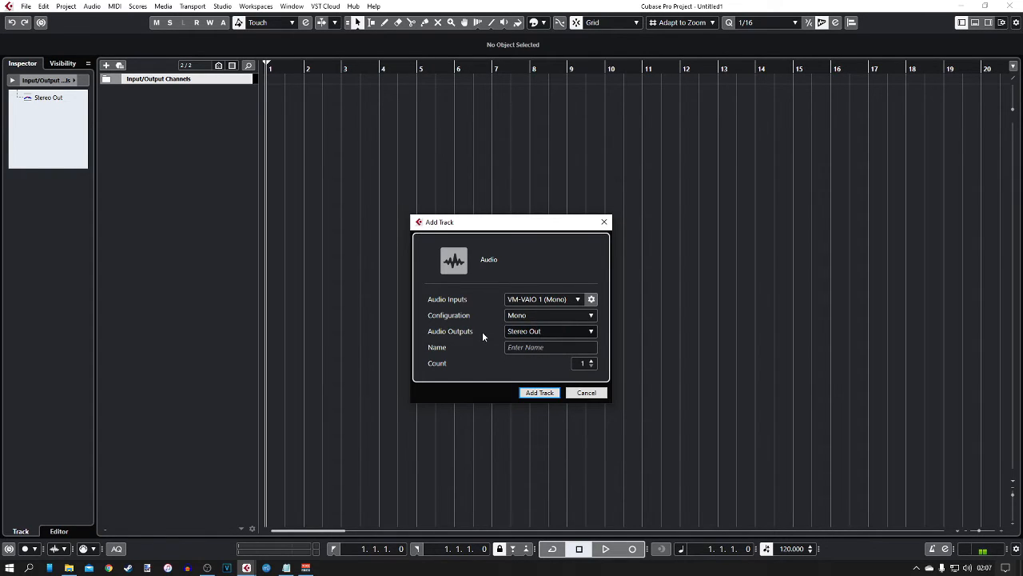
left_click(524, 332)
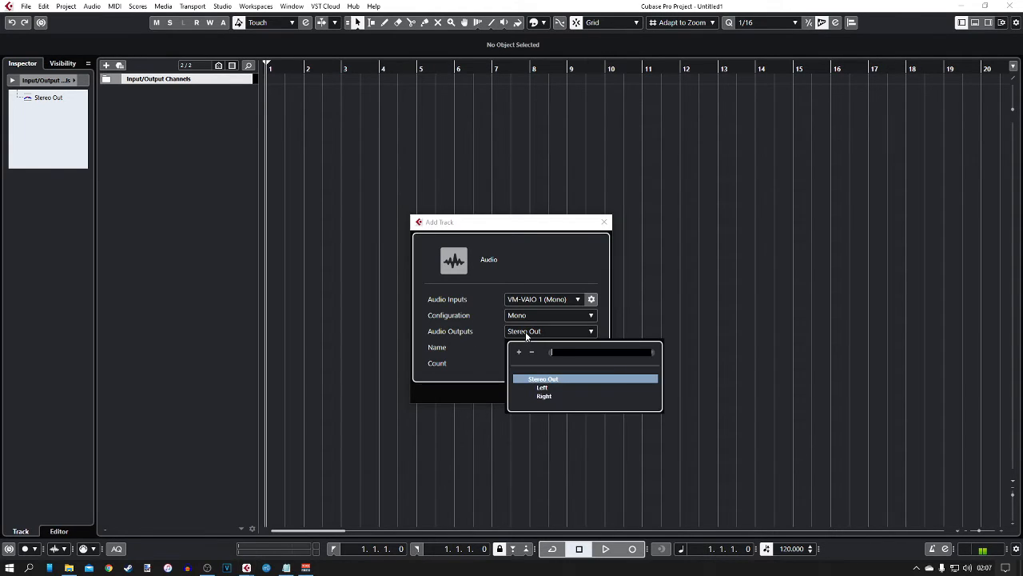
left_click(485, 338)
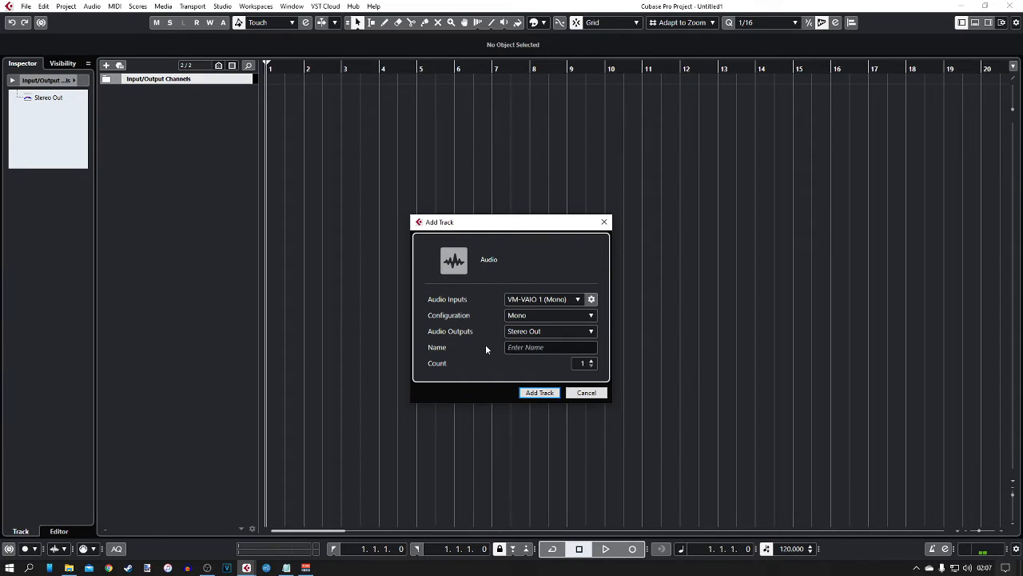
left_click(550, 347)
type("Audio")
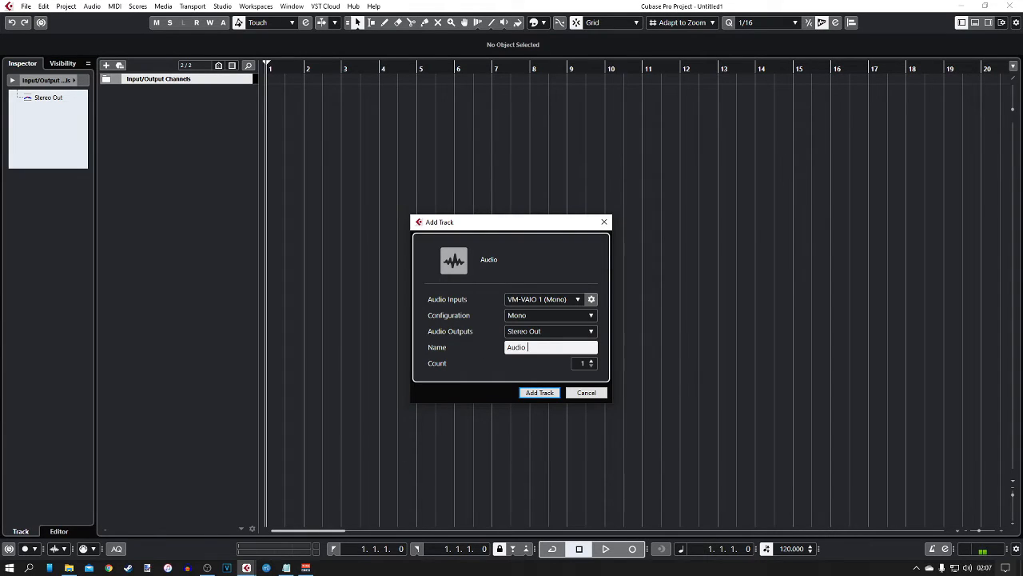
type(" Track")
left_click(540, 398)
left_click(540, 392)
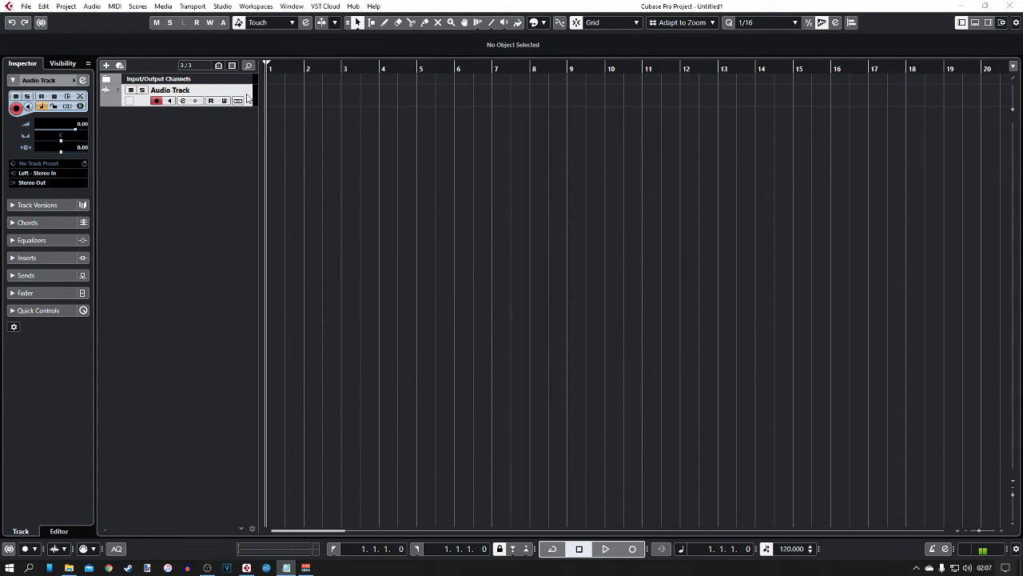
- Make the Audio Track row taller, arm it with input monitoring off, and start recording
mouse_move(248, 106)
left_mouse_down()
mouse_move(240, 256)
mouse_move(243, 112)
mouse_move(237, 182)
mouse_move(240, 127)
left_mouse_up()
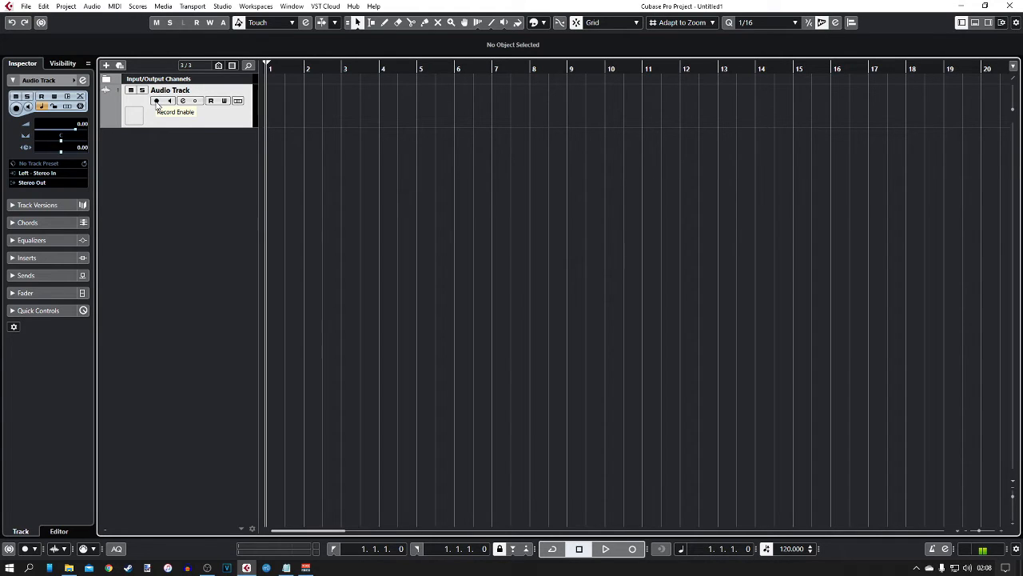
left_click(157, 101)
left_click(170, 101)
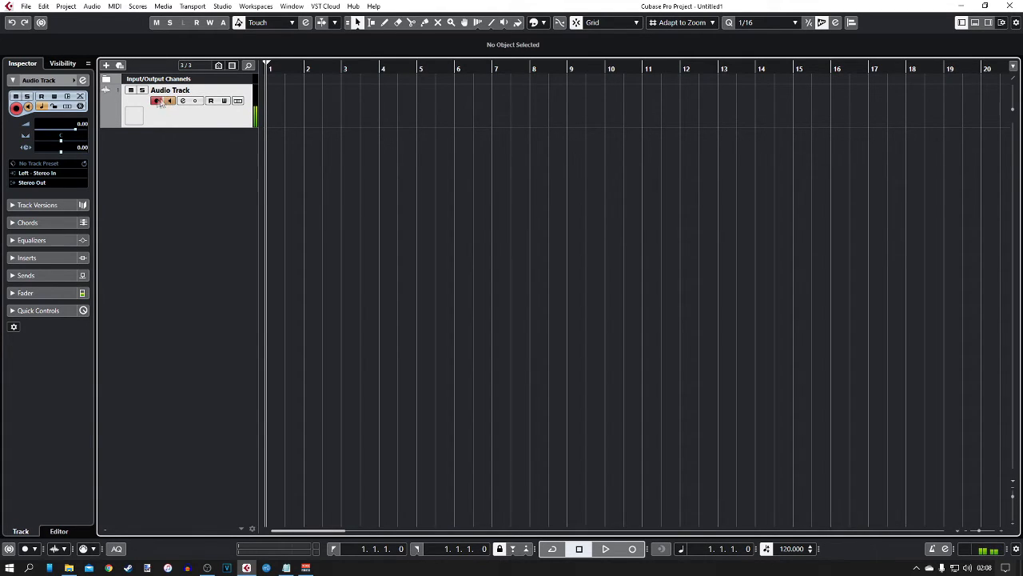
left_click(155, 100)
left_click(171, 101)
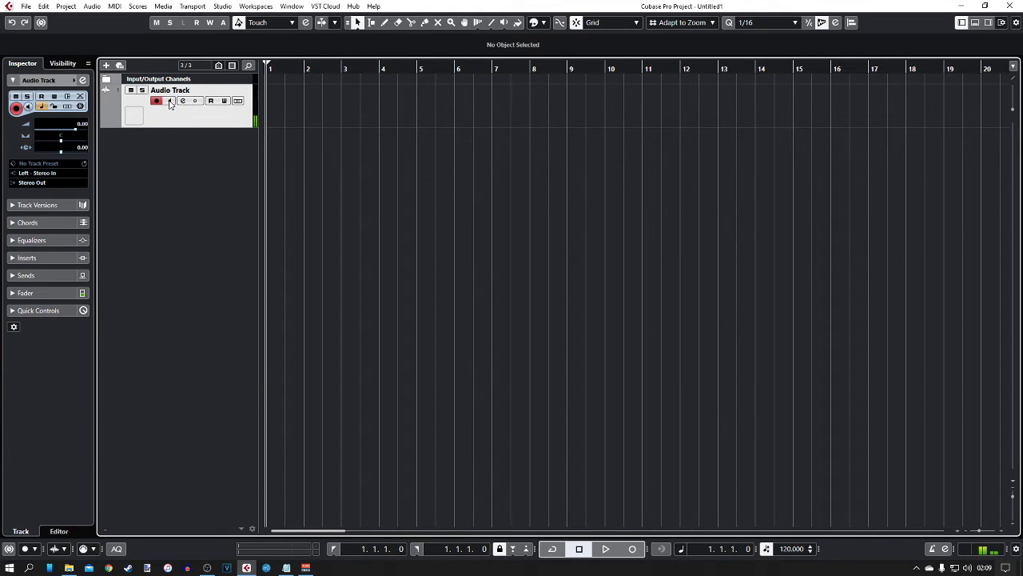
left_click(634, 548)
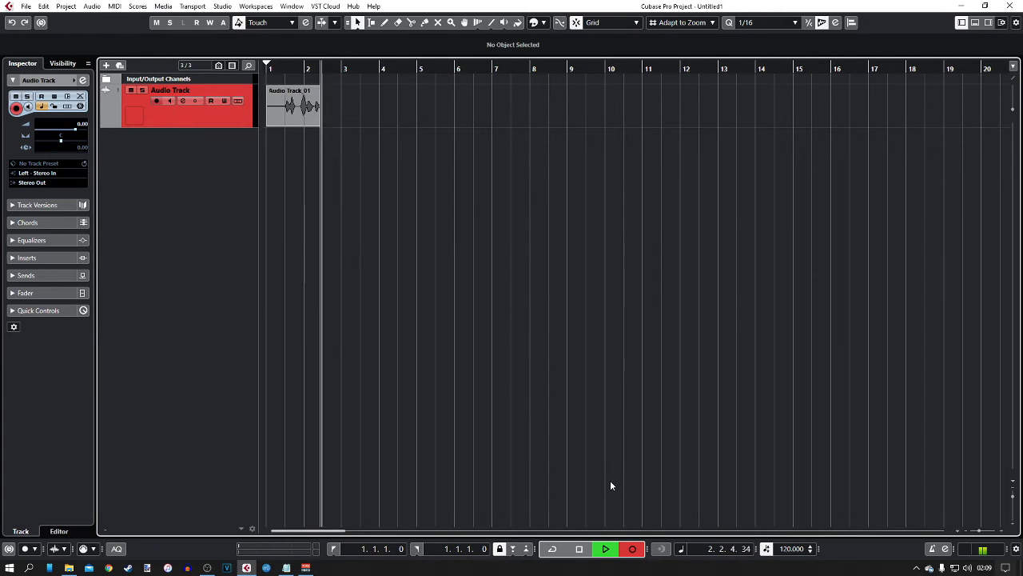
- Stop recording, deselect the clip, enlarge the Audio Track height, and zoom in with H
key("space")
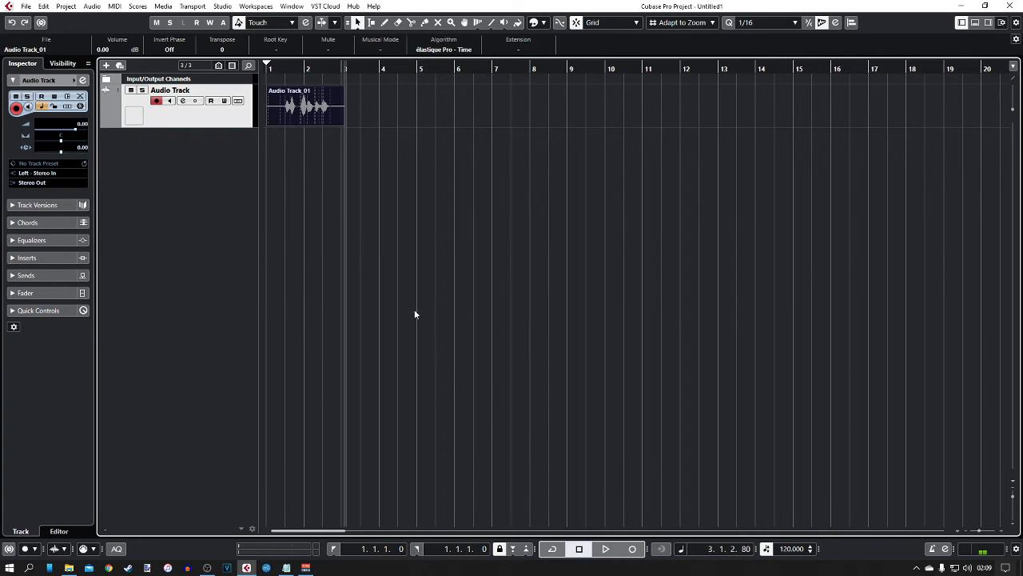
left_click(314, 198)
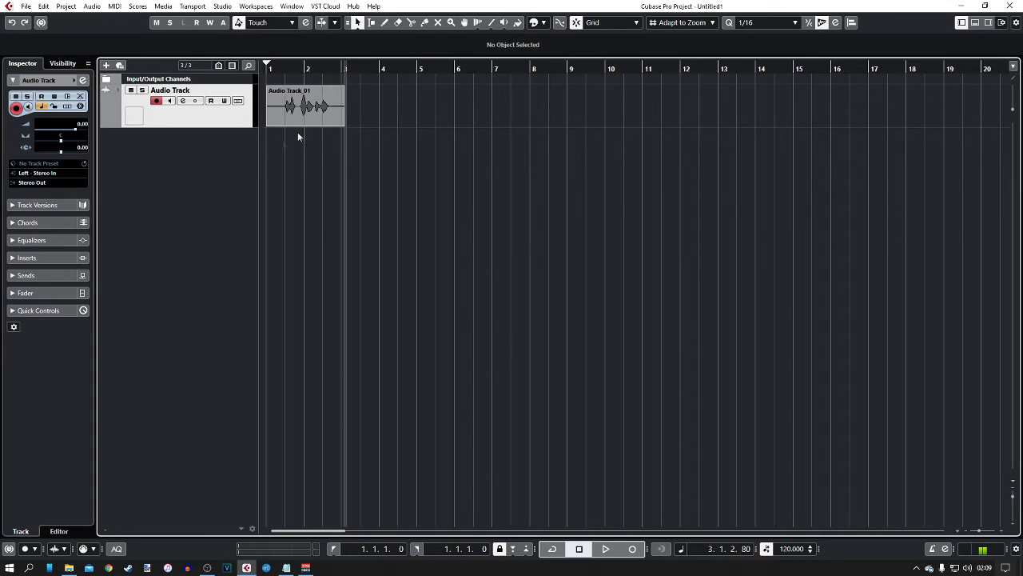
left_click_drag(209, 126, 216, 201)
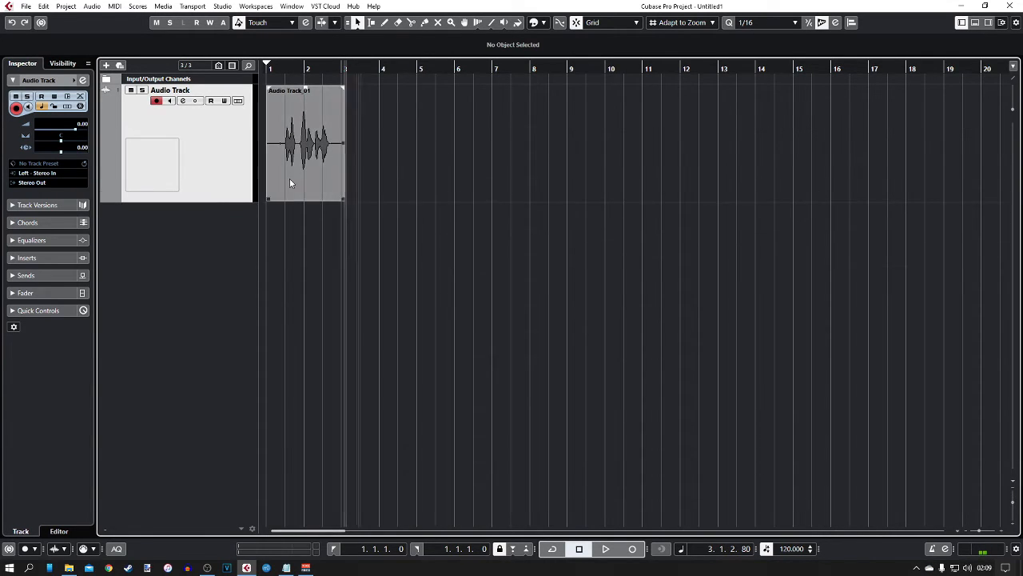
key("h")
key("h")
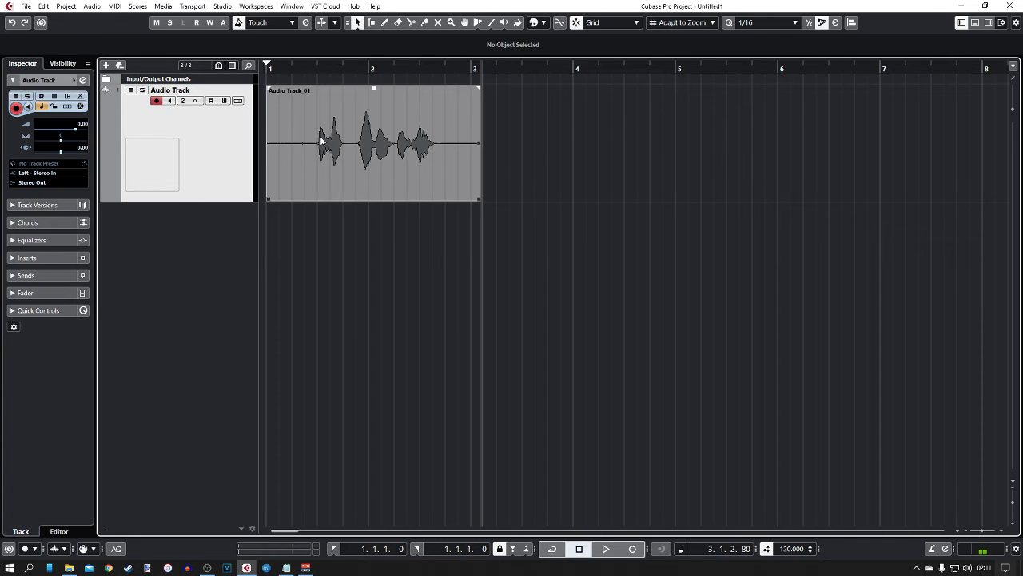
- Play the recorded vocal from bar 1.2.3 and stop playback around 2.4.2.37
left_click(302, 66)
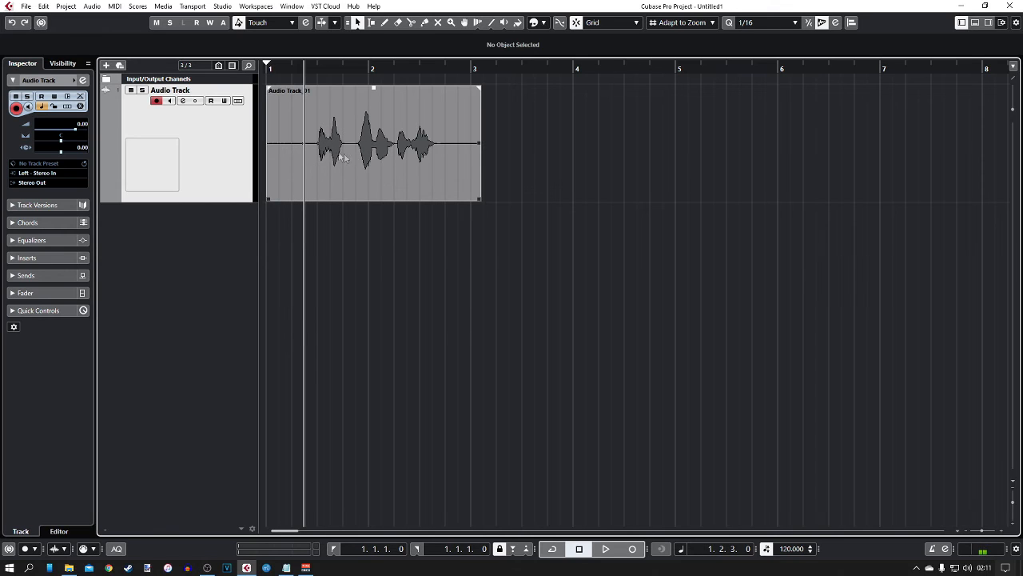
key("space")
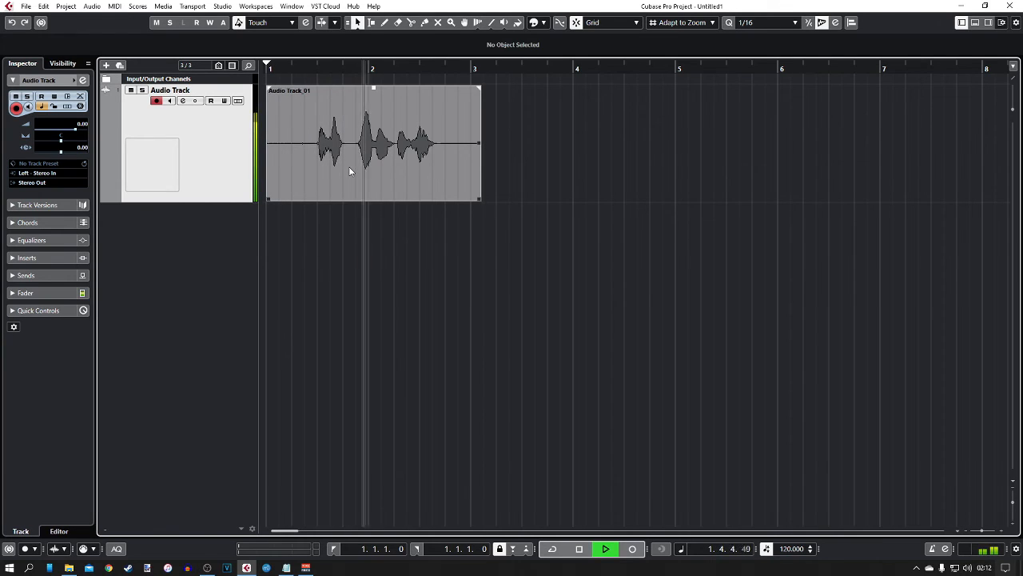
key("space")
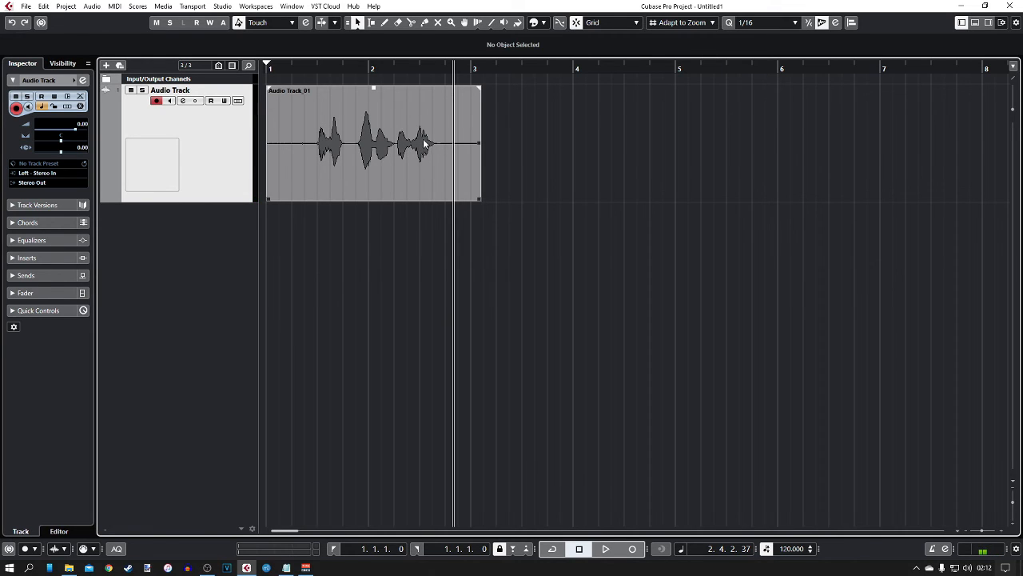
- Zoom the arrangement in and out, reduce the Audio Track's height, and widen the clip horizontally
scroll(422, 147, "up", 3)
scroll(421, 147, "down", 3)
scroll(341, 345, "up", 8)
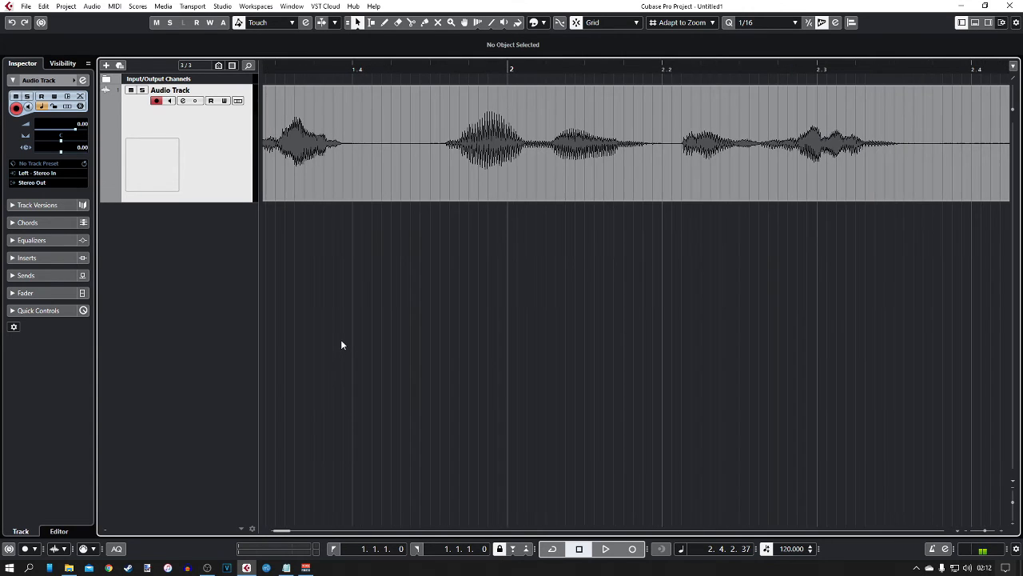
scroll(341, 344, "up", 5)
scroll(342, 344, "down", 3)
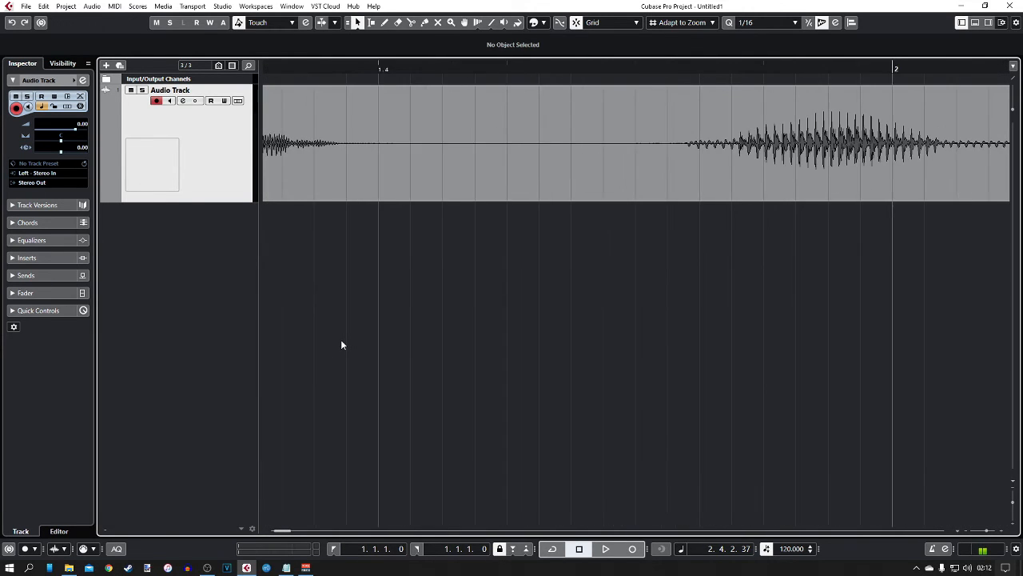
scroll(341, 345, "down", 10)
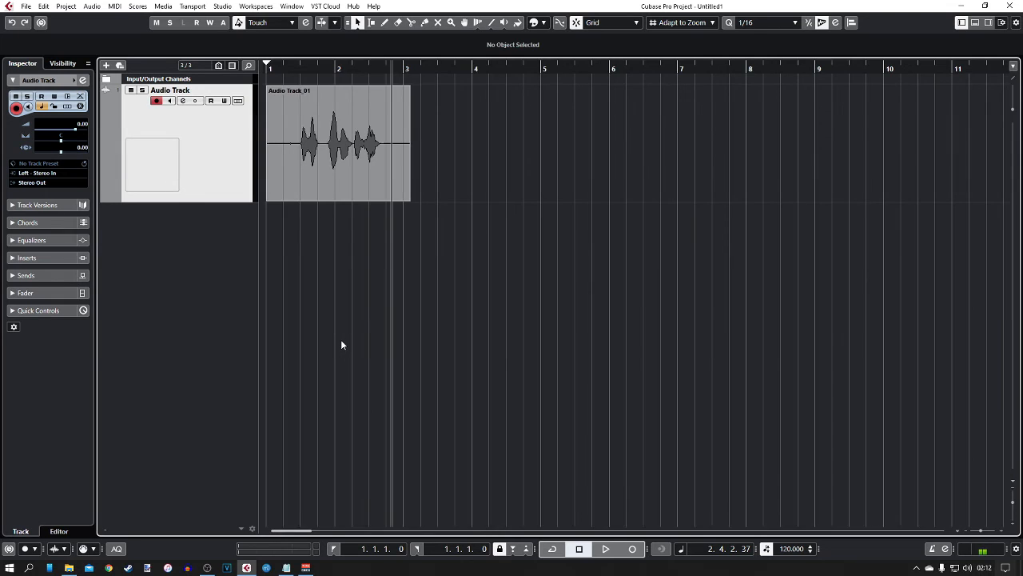
scroll(342, 345, "up", 1)
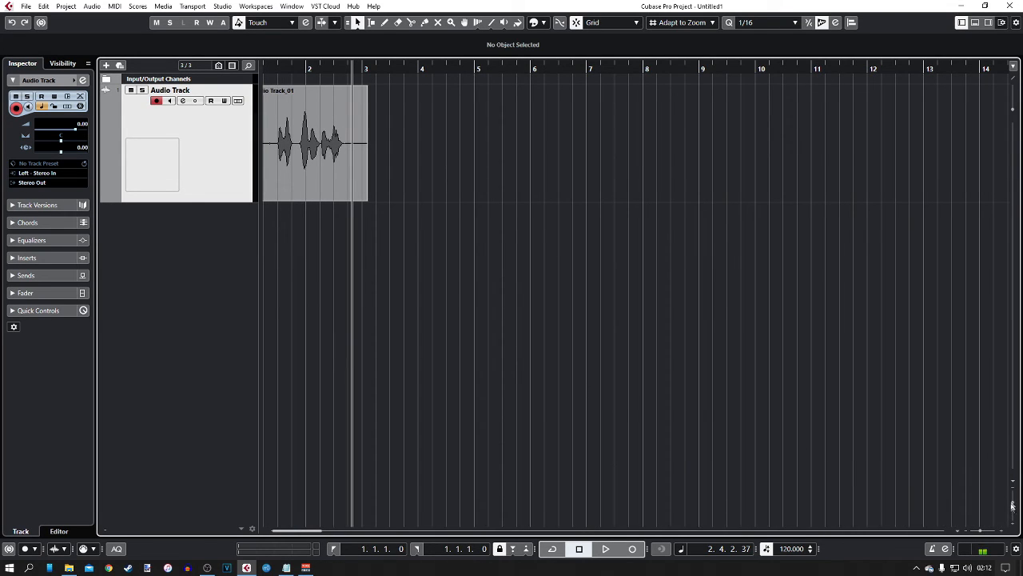
left_click_drag(1013, 504, 1013, 501)
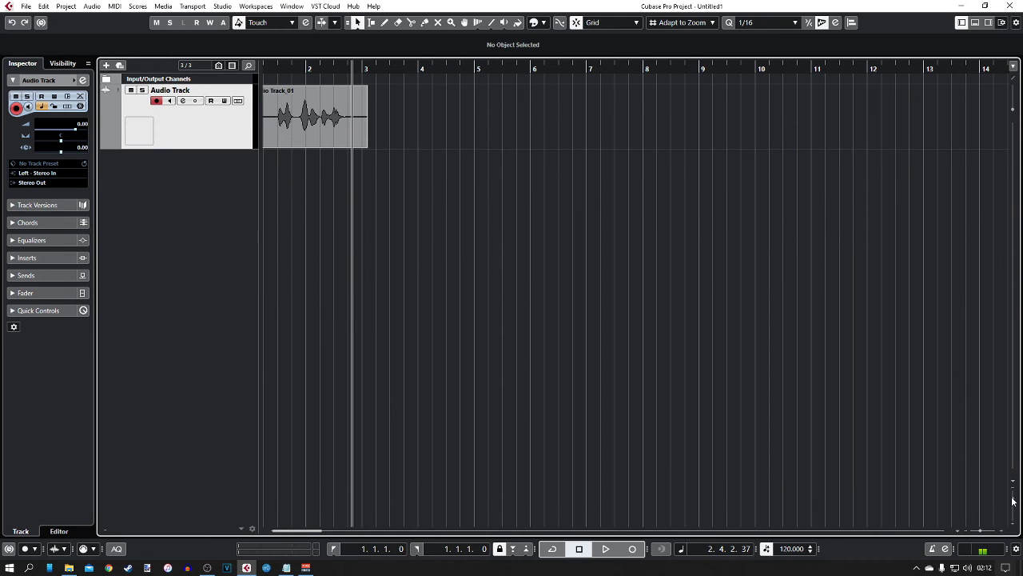
left_click_drag(982, 532, 983, 533)
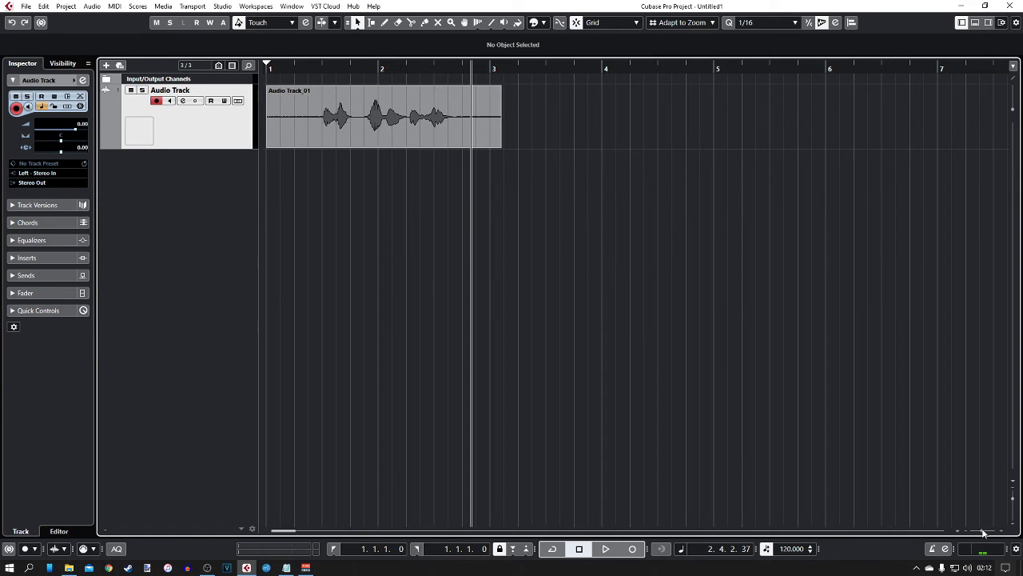
- Zoom out with G so the timeline shows bars 1–27 around the clip
key("g")
key("g")
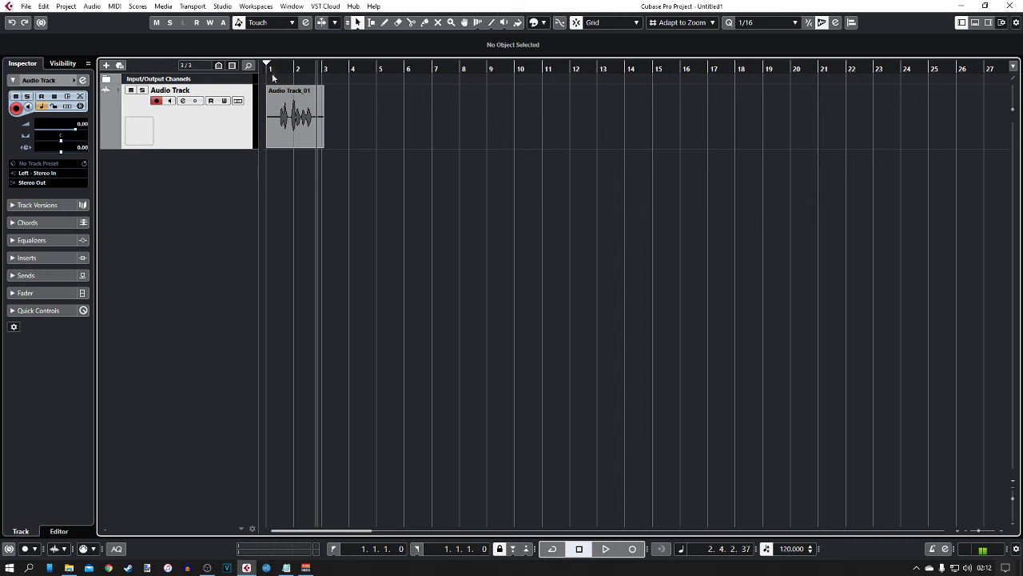
scroll(381, 136, "up", 3)
scroll(382, 136, "left", 3)
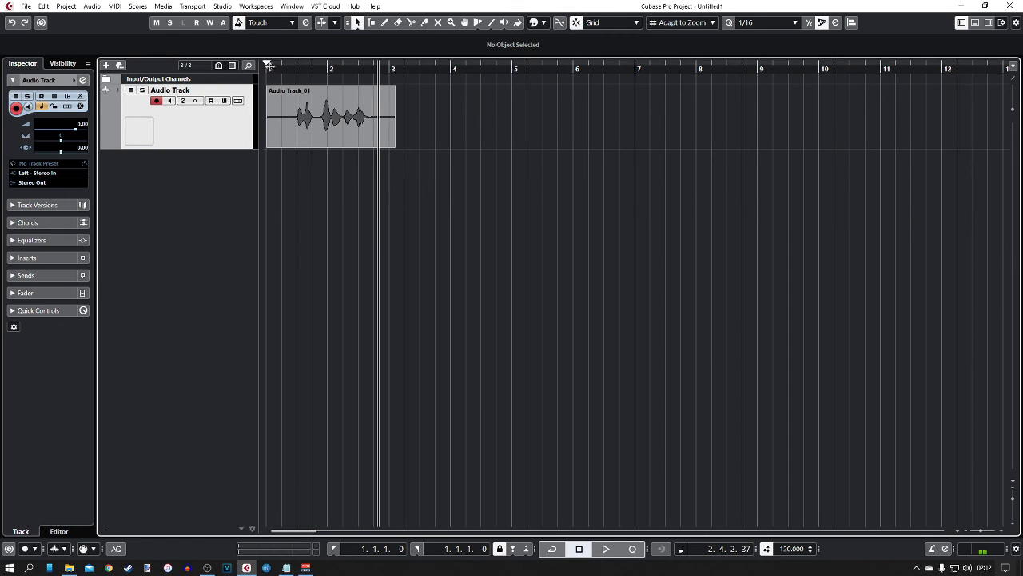